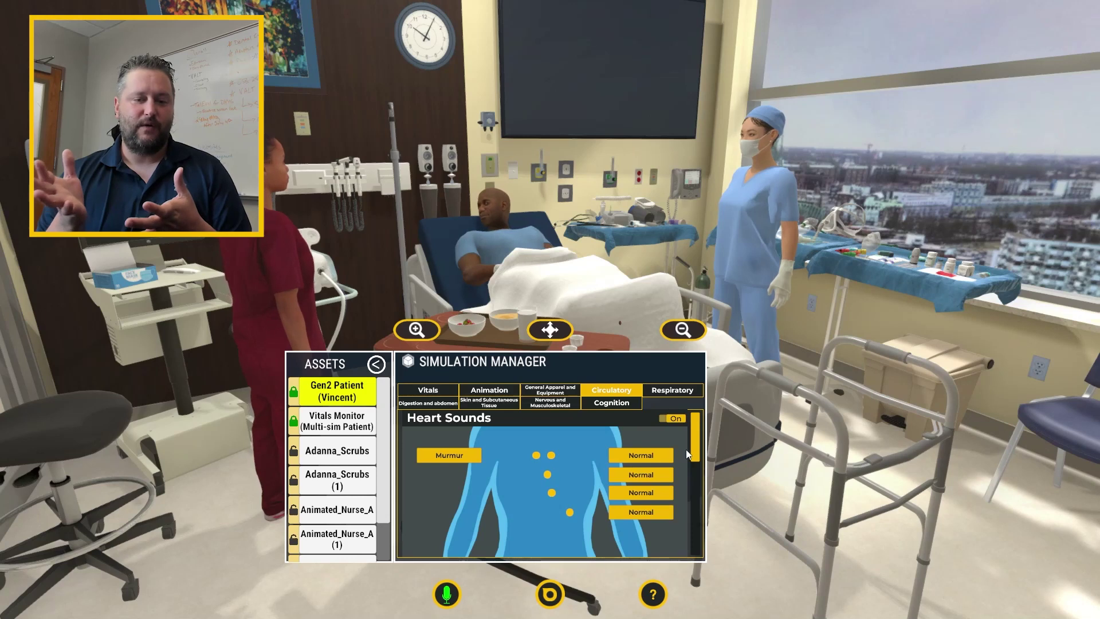
Leave the Circulatory list for the Respiratory findings and scroll down to Breathing and Nose.
drag(693, 469, 696, 509)
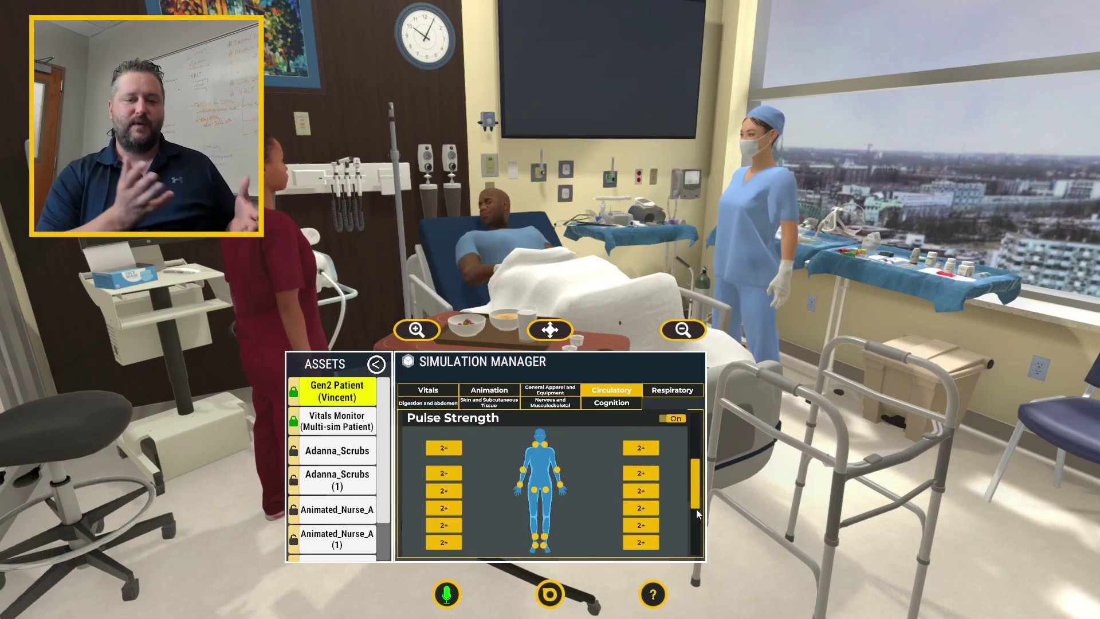
scroll(696, 535, down, 3)
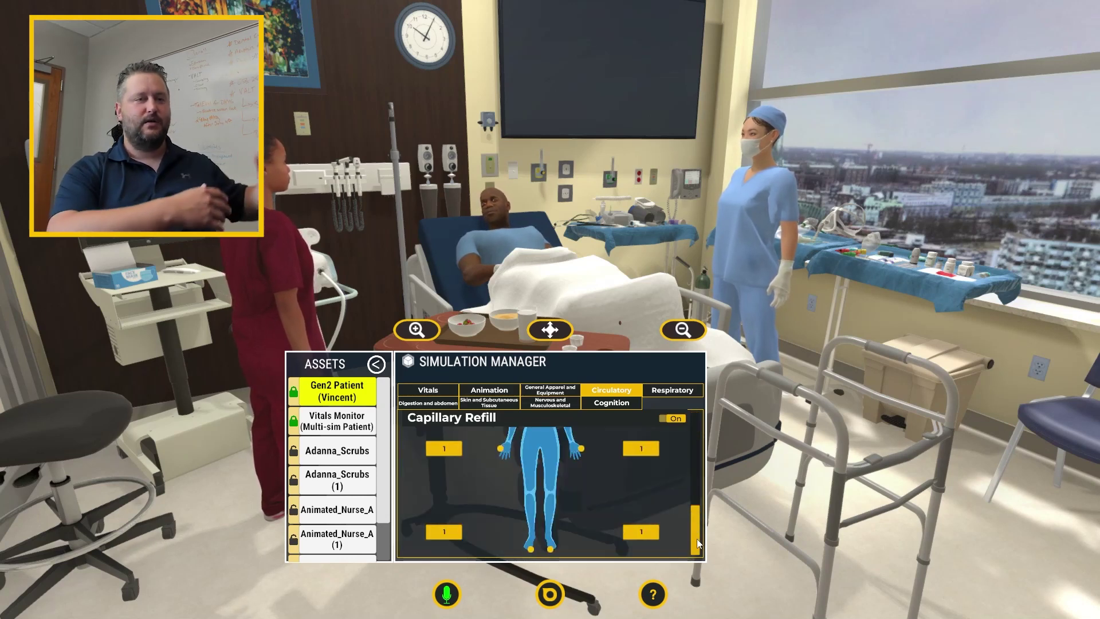
click(669, 392)
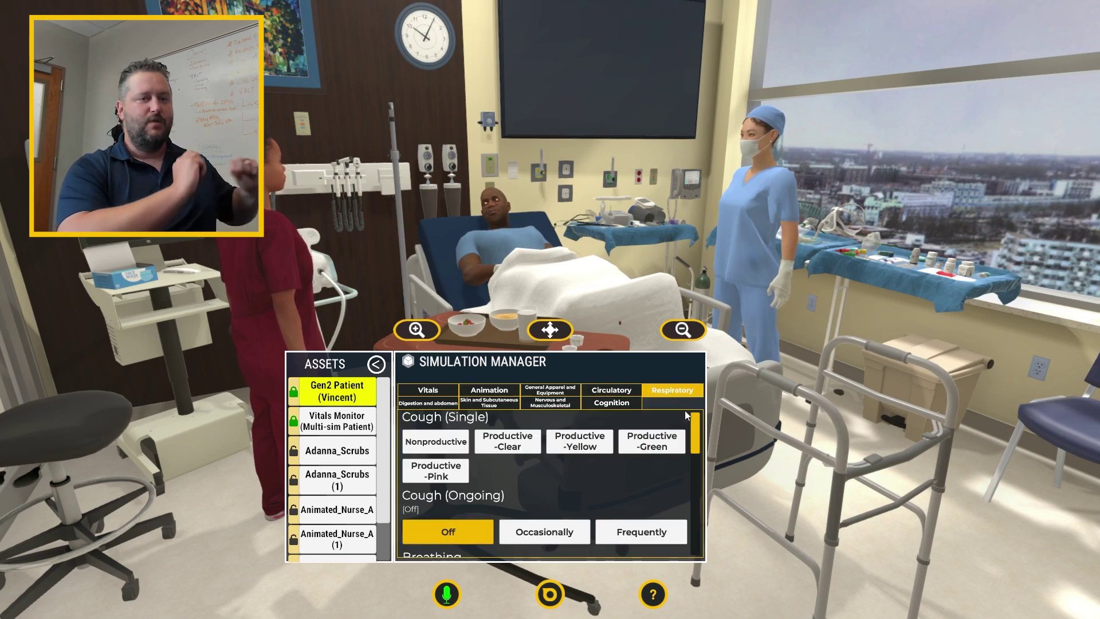
drag(696, 426, 696, 459)
scroll(695, 456, down, 2)
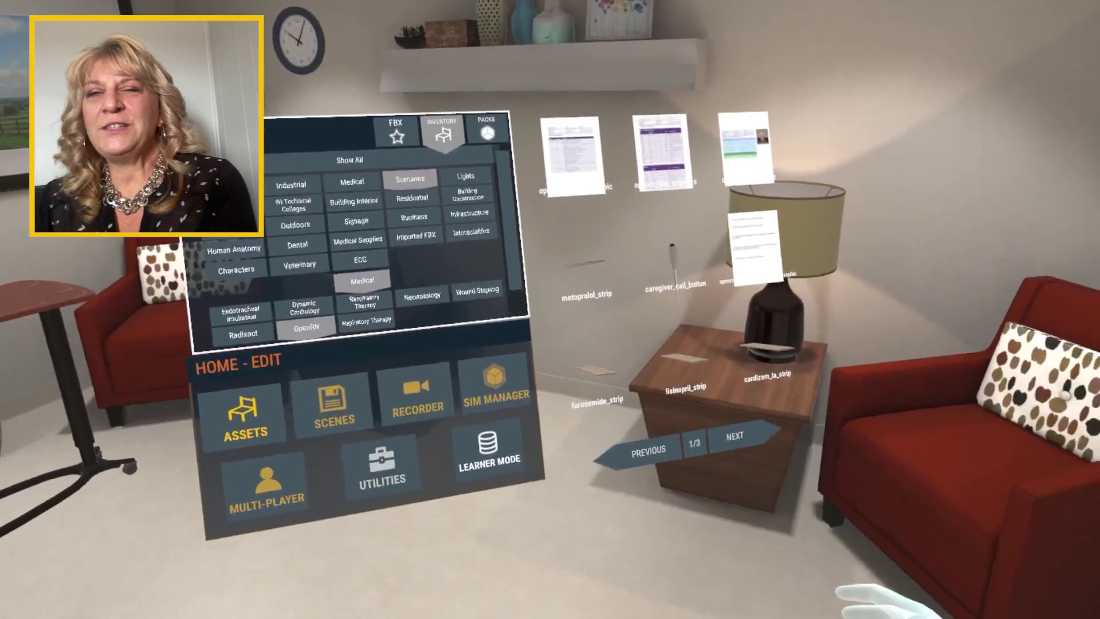
Place workstation_on_wheels, dcs_patient_elderly_male on the floor, and dcs_airway_bag_open in the room.
click(727, 456)
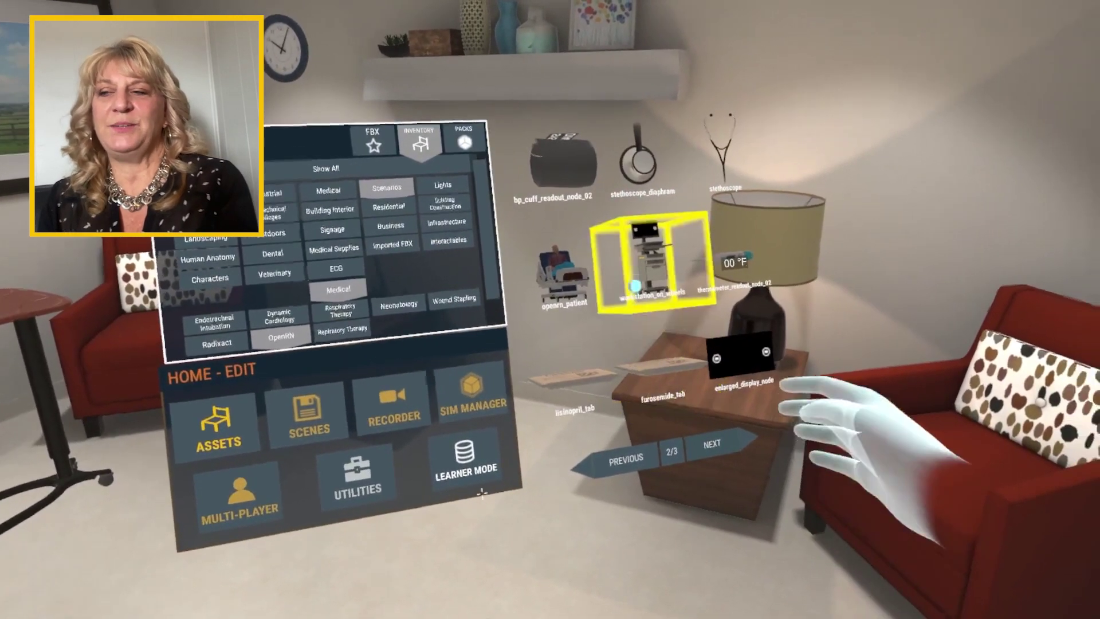
click(676, 258)
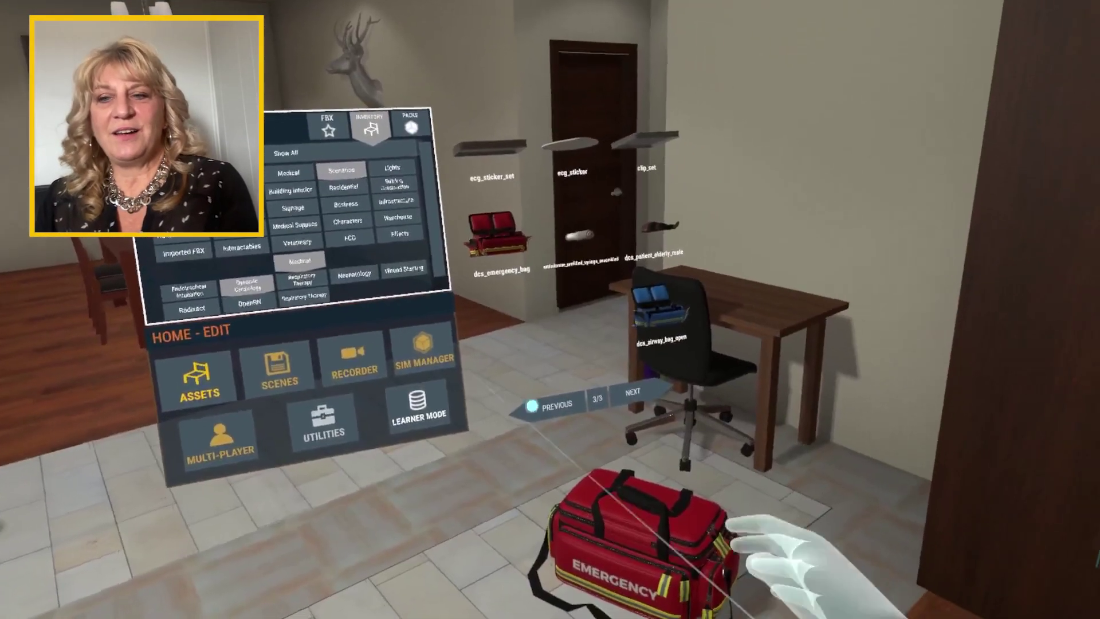
click(652, 233)
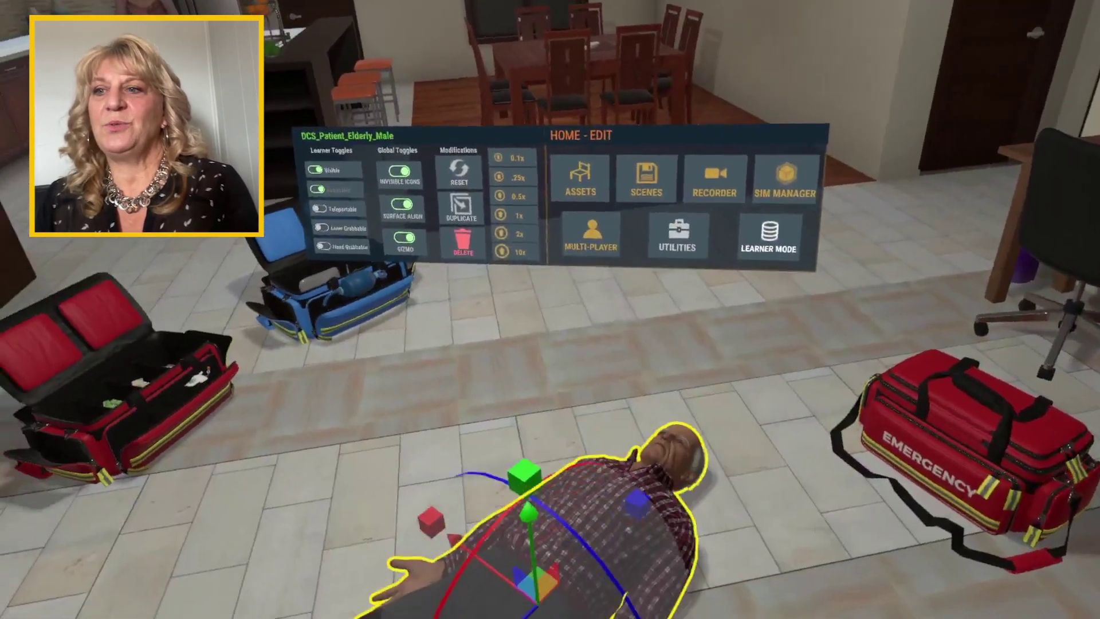
click(241, 367)
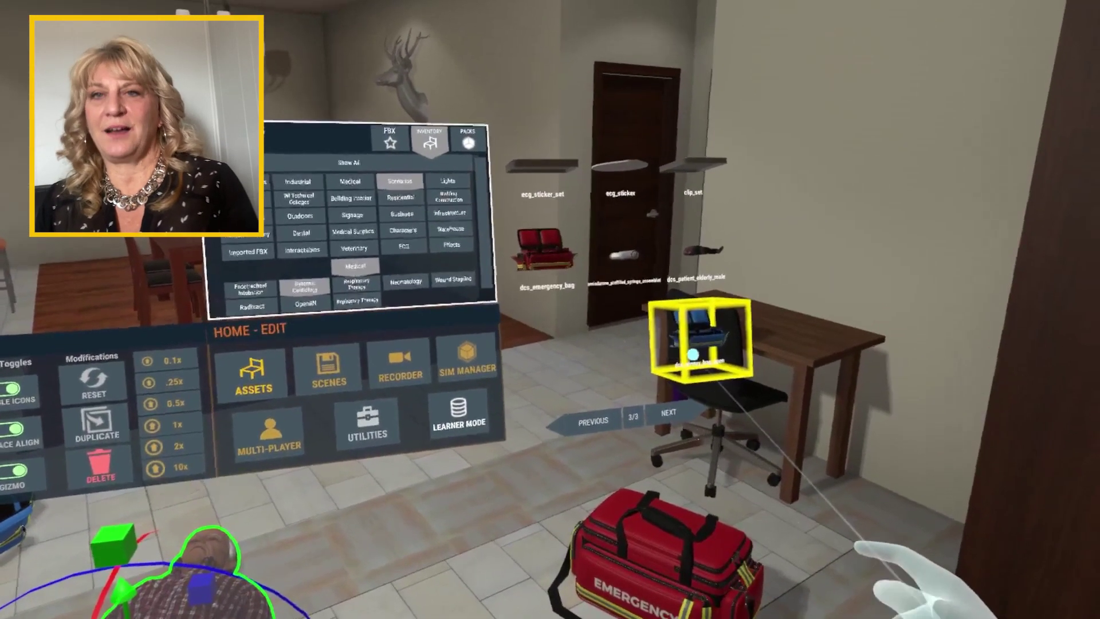
click(716, 344)
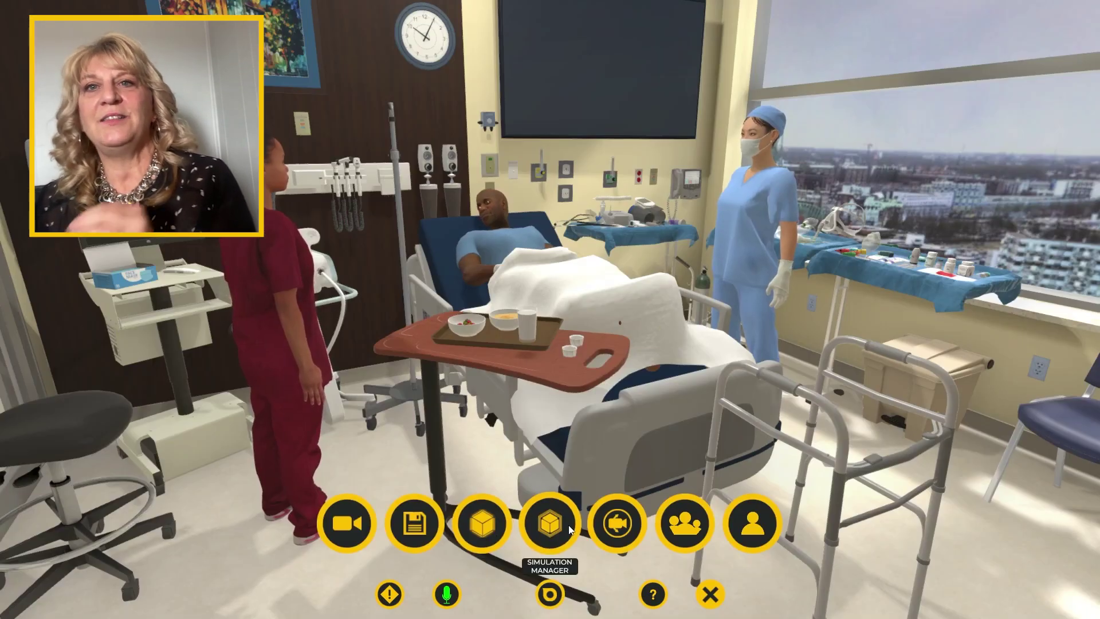
Set the first heart sound under Circulatory findings from Normal to Murmur.
click(550, 523)
click(612, 391)
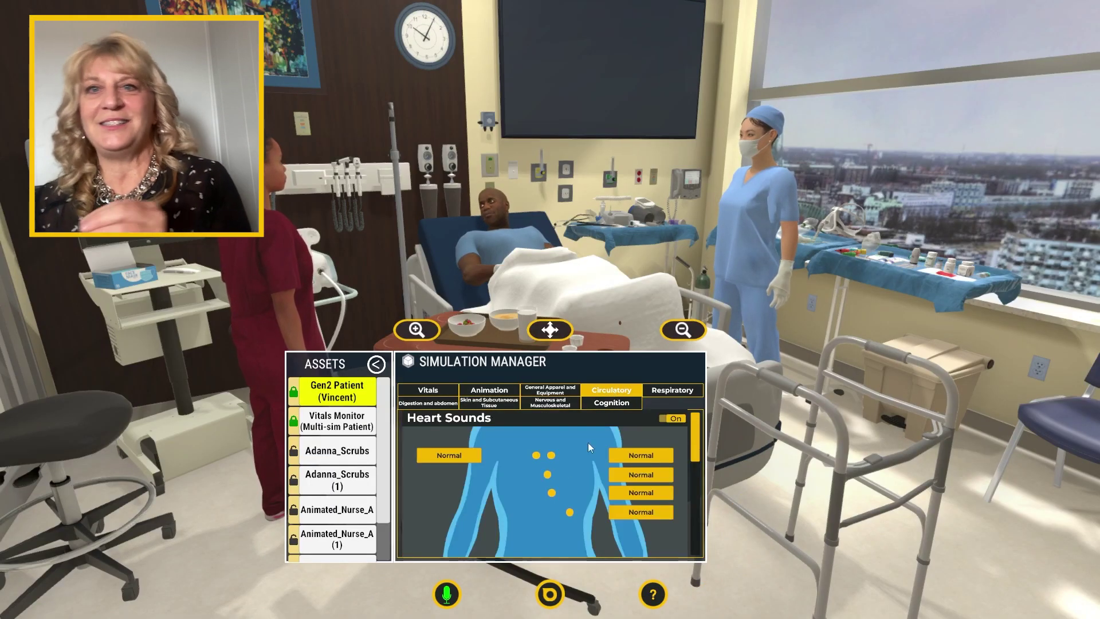
click(463, 459)
click(458, 456)
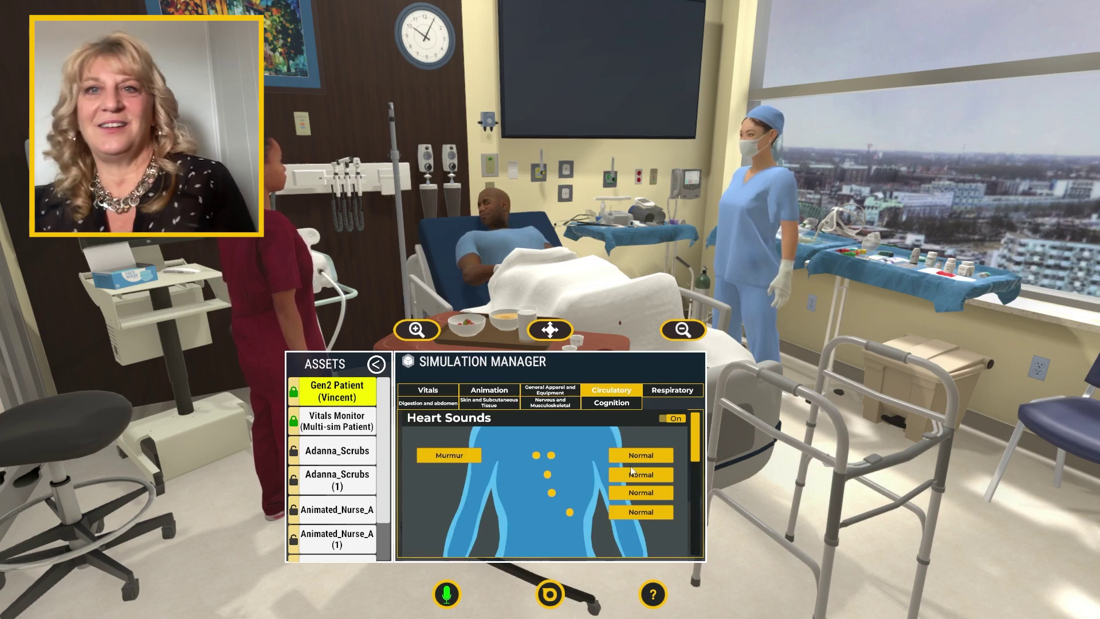
Scroll through the circulatory list, then switch to the Respiratory findings.
scroll(692, 473, down, 3)
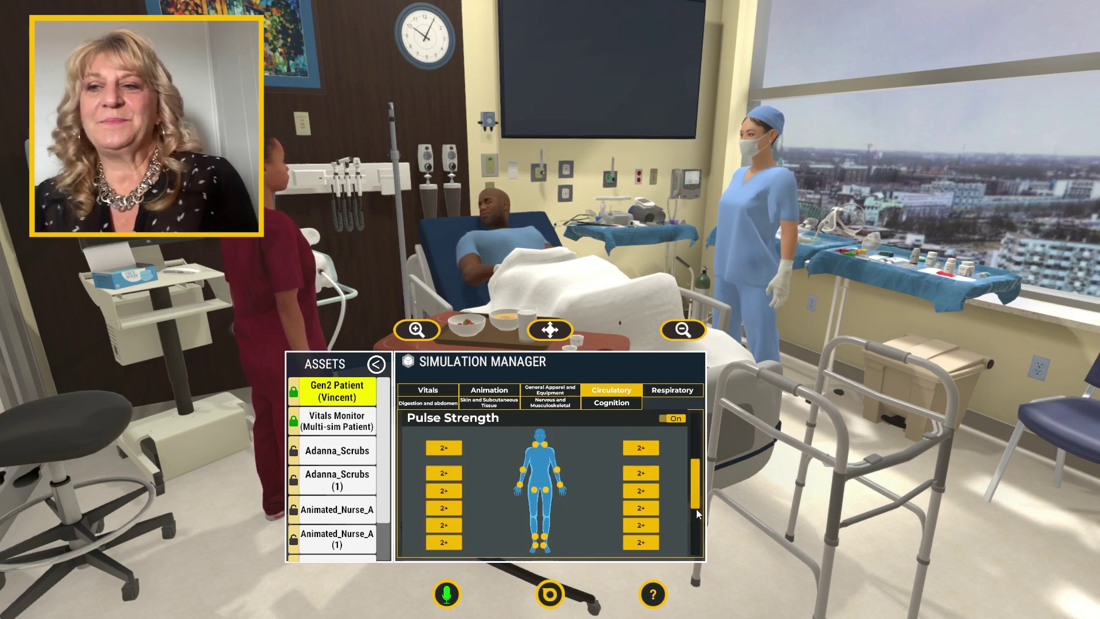
scroll(697, 515, down, 3)
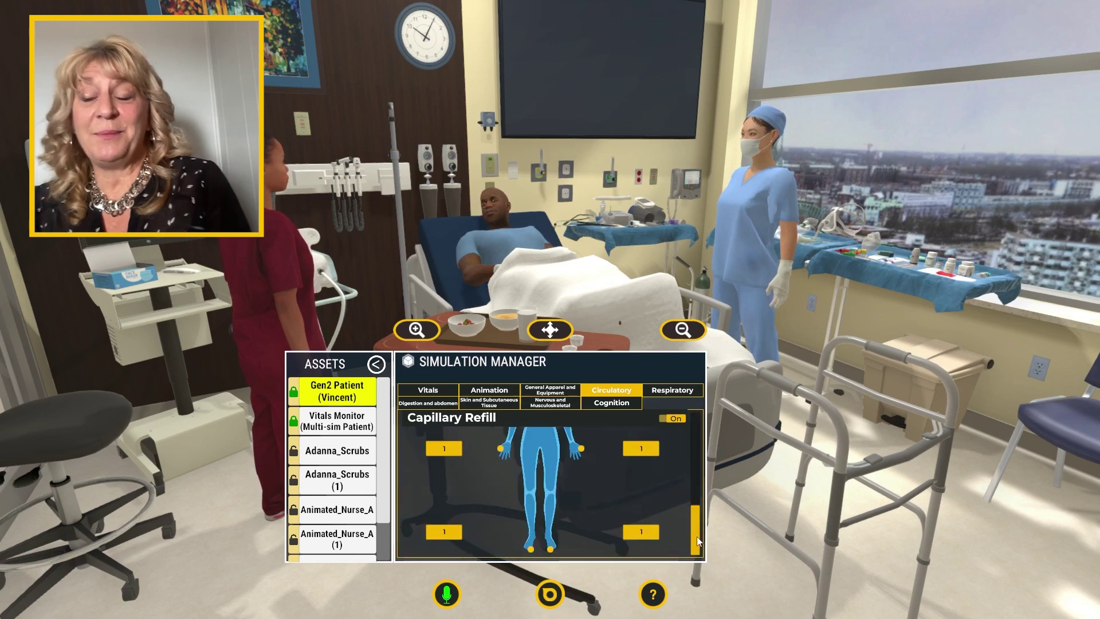
click(669, 391)
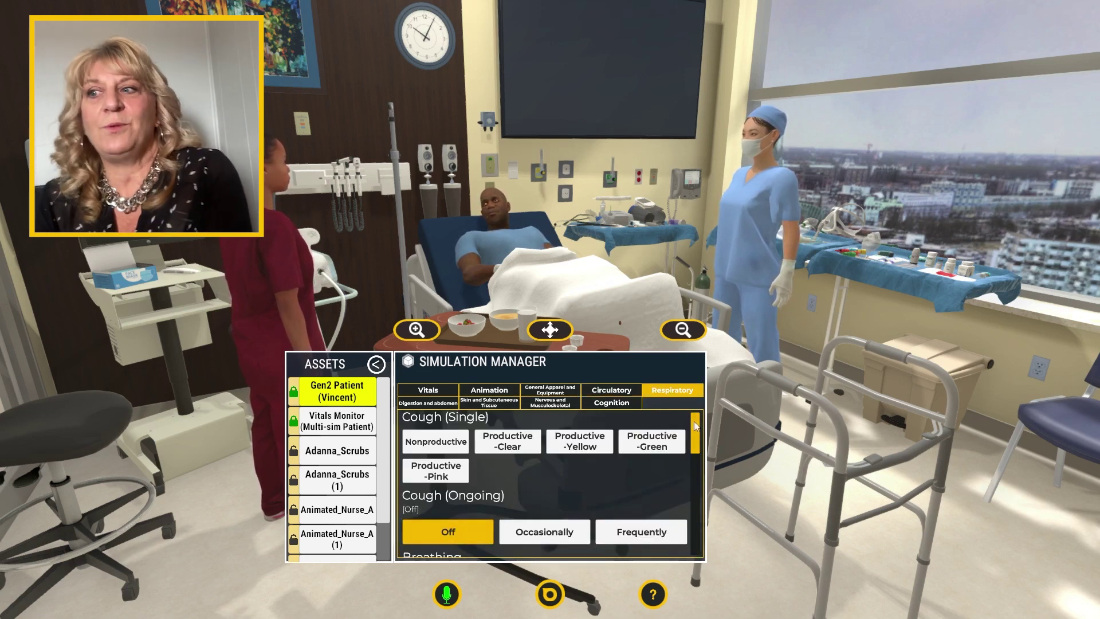
scroll(695, 435, down, 5)
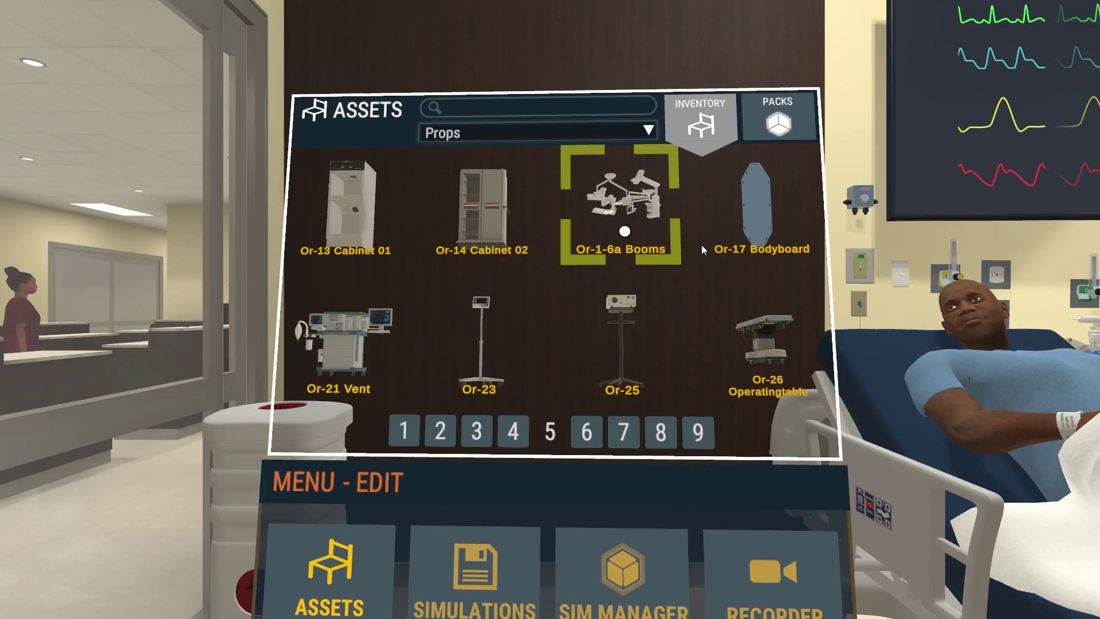
Browse the Props pages to page 7 and place OverBedTable 01 in the room.
click(587, 435)
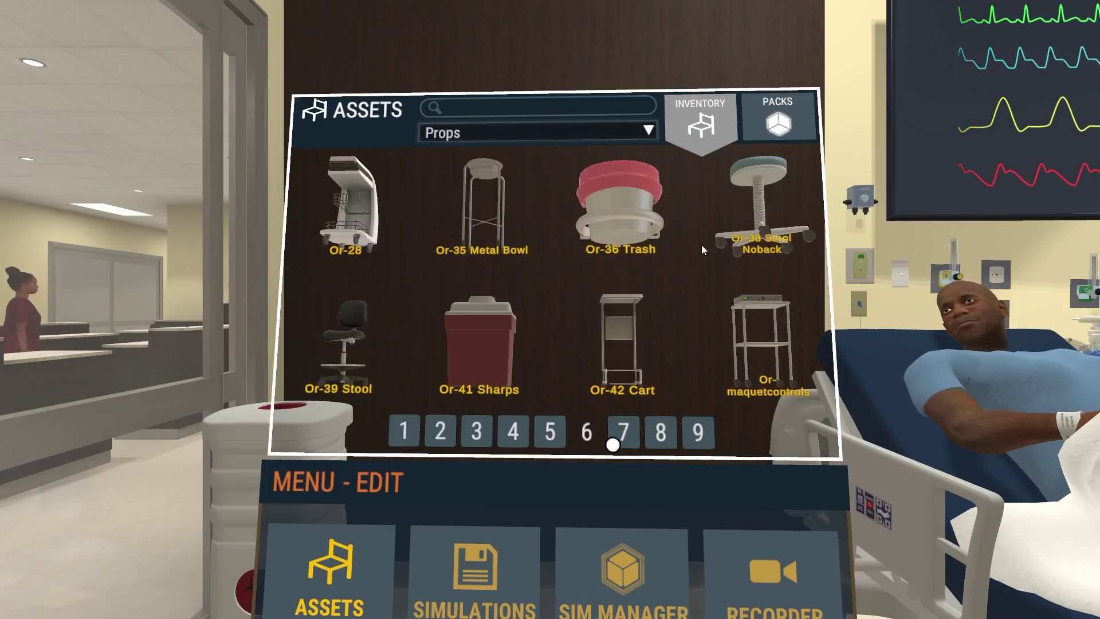
click(623, 436)
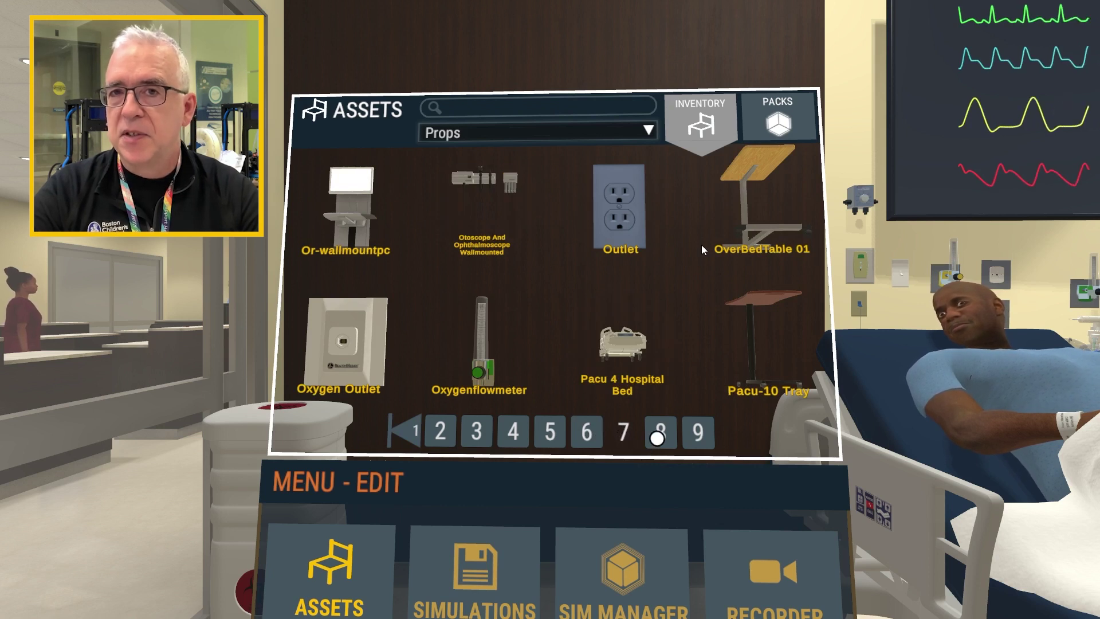
click(660, 434)
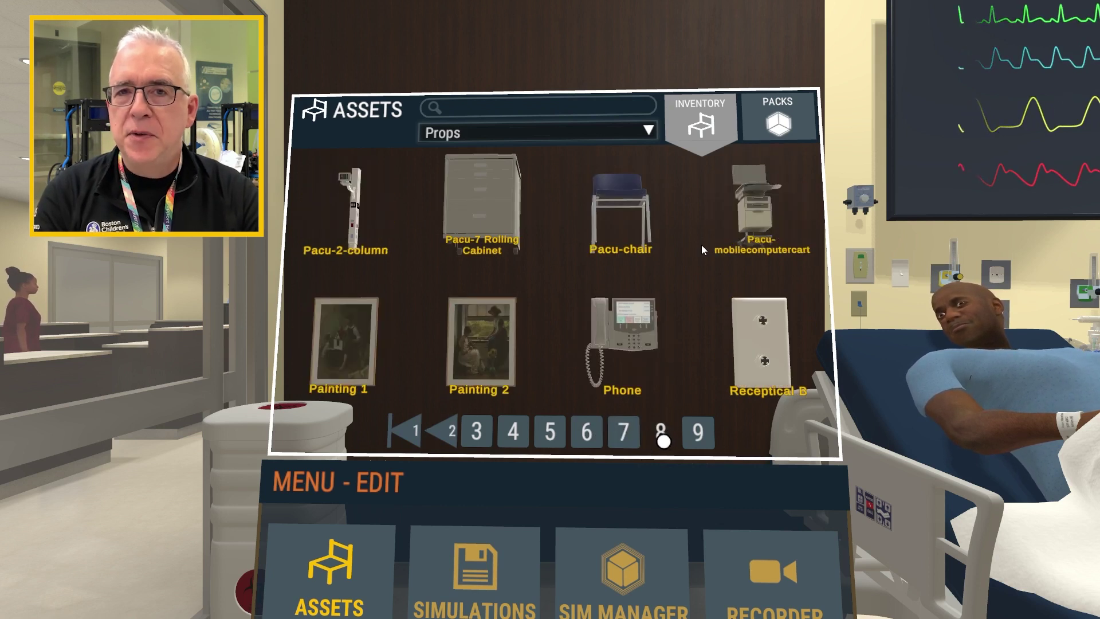
click(693, 431)
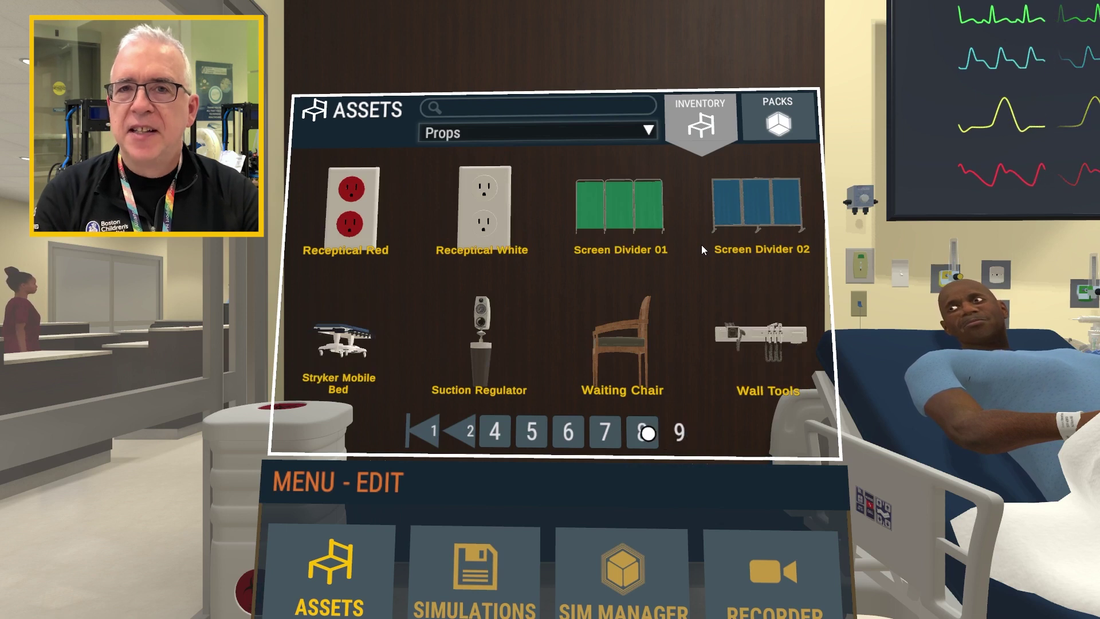
click(646, 432)
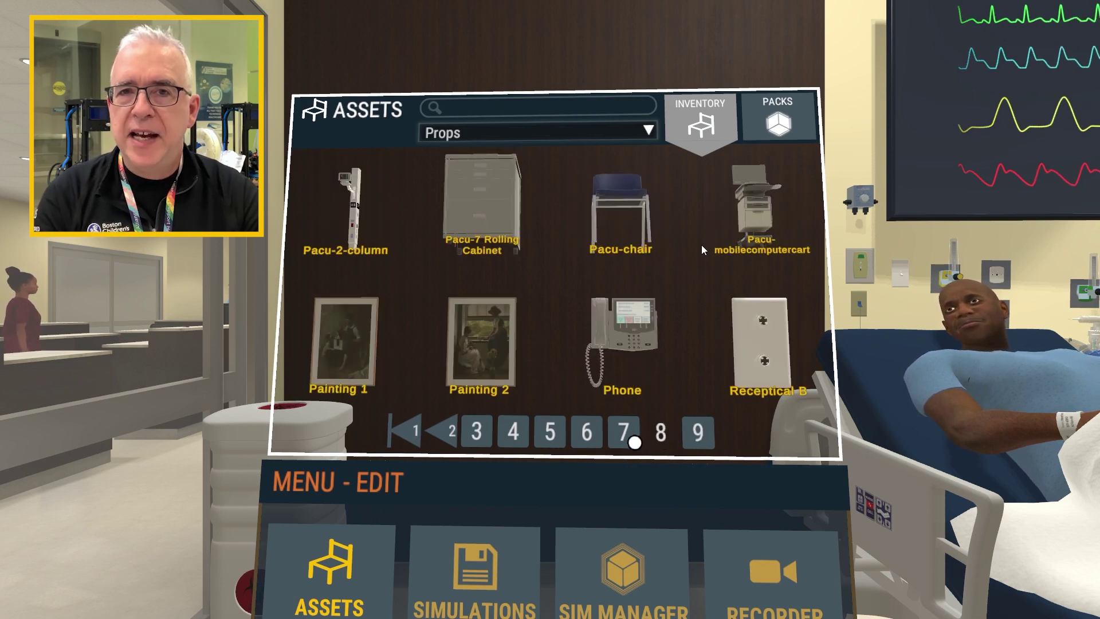
click(624, 432)
click(757, 189)
Switch the asset library to the OpenRN category and place Animated Nurse A.
click(329, 573)
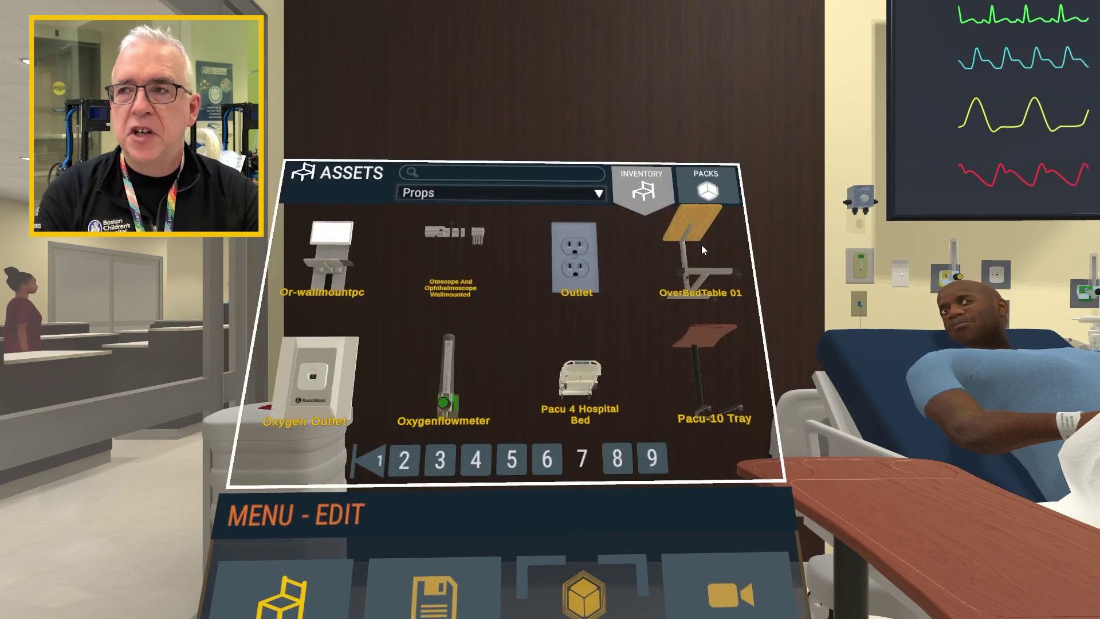
click(523, 203)
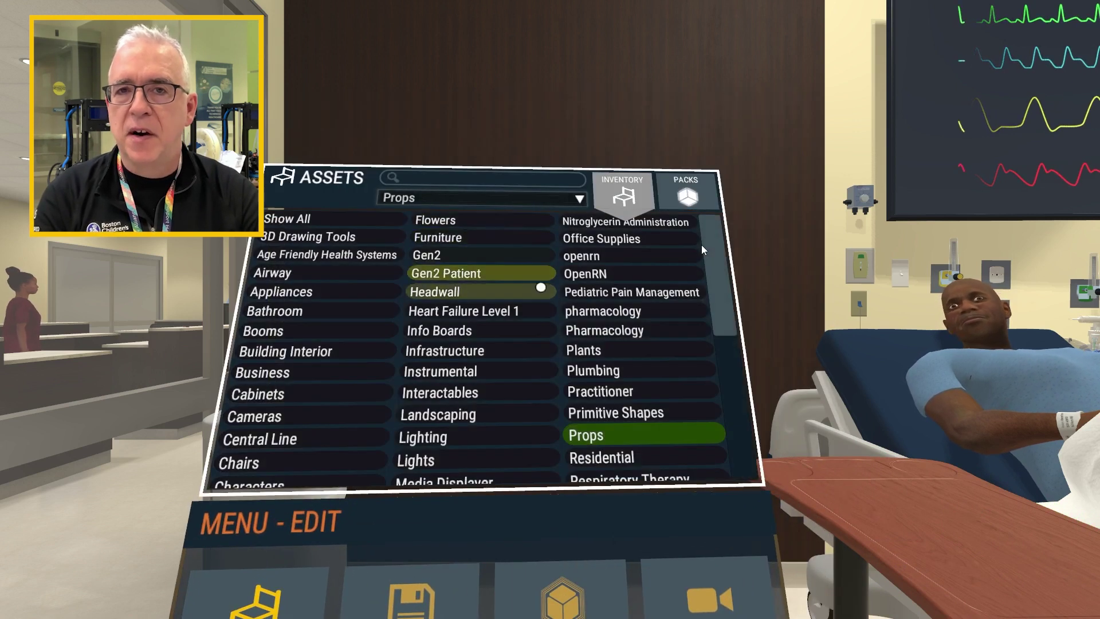
click(592, 258)
click(674, 264)
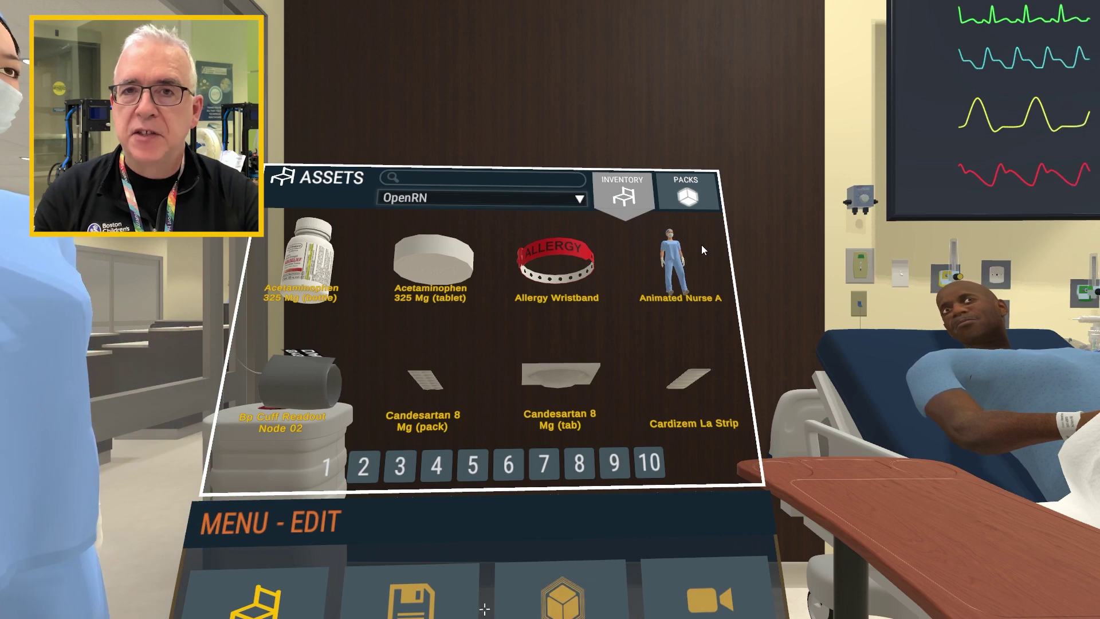
Page through OpenRN assets to page 8 and open the Medication Creator's settings.
click(472, 476)
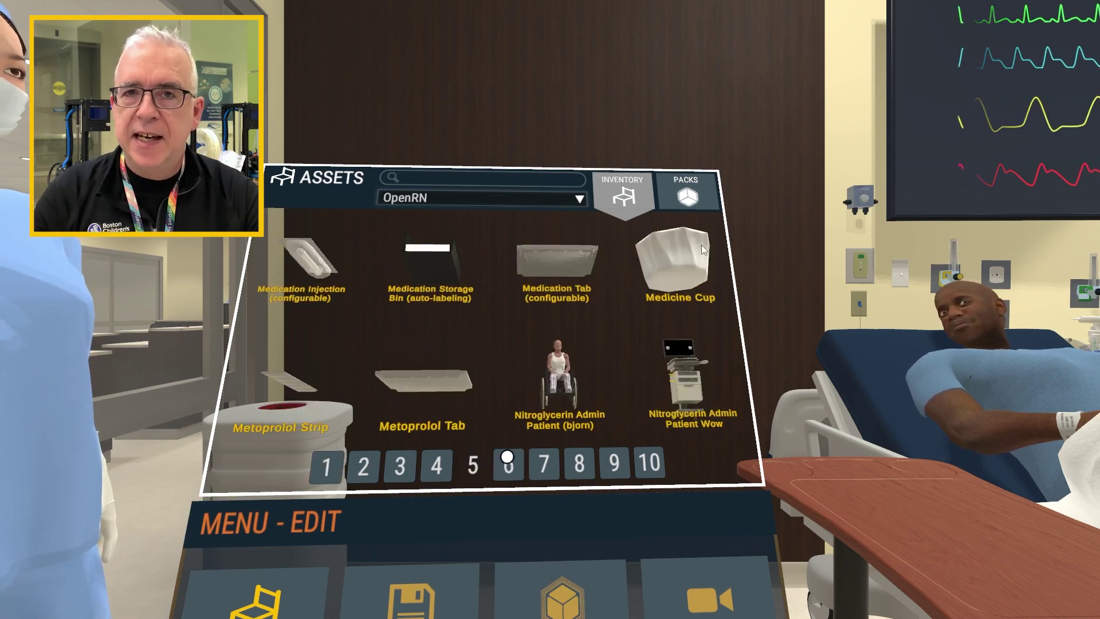
click(545, 466)
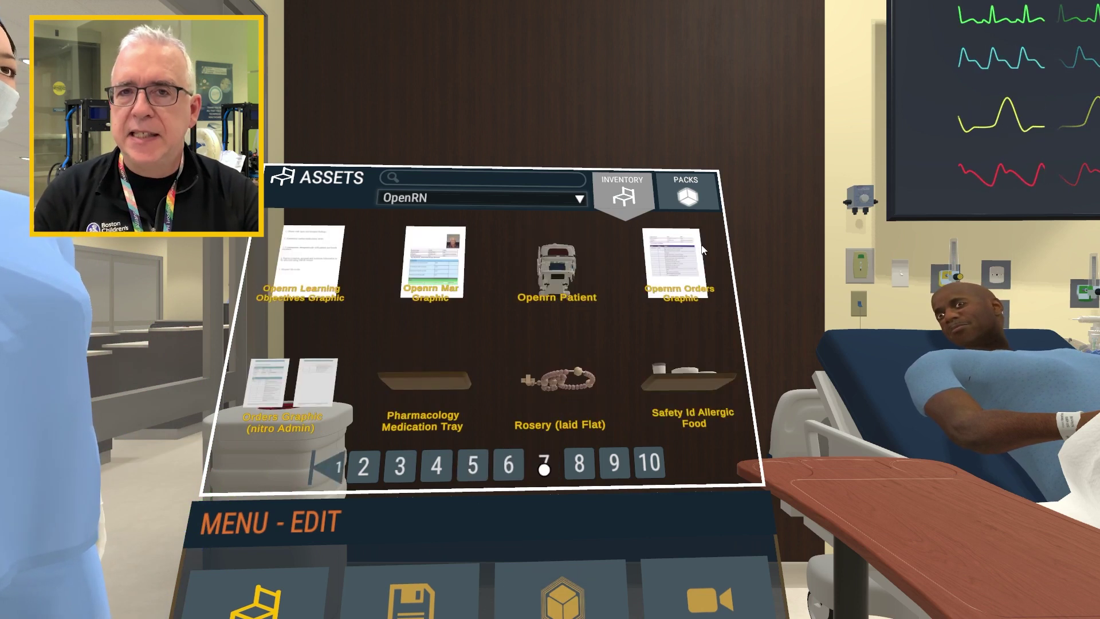
click(576, 465)
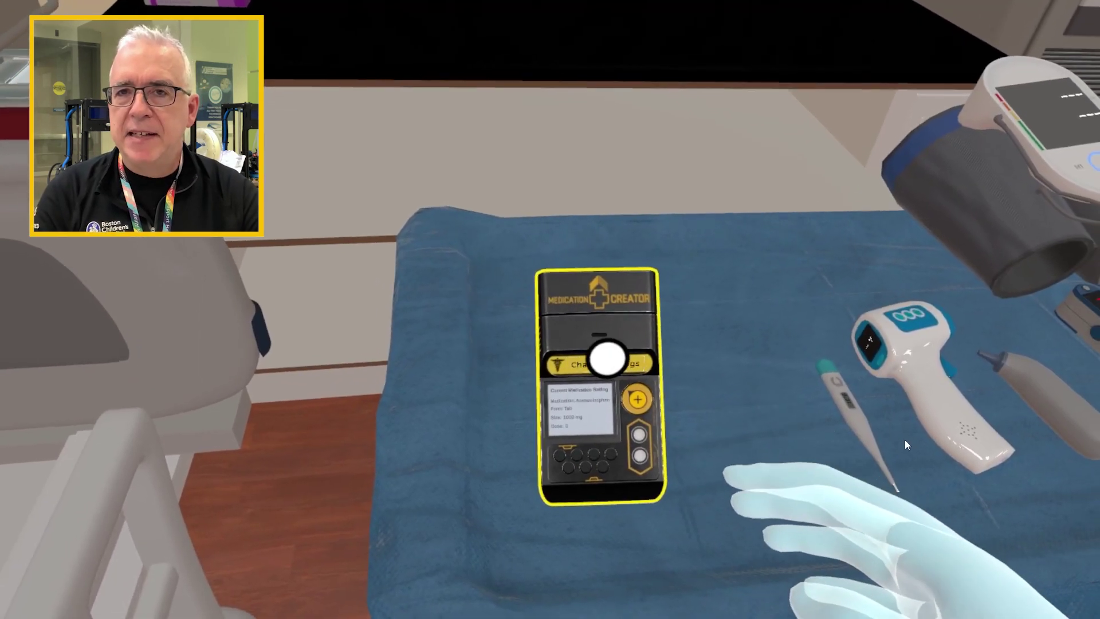
click(608, 359)
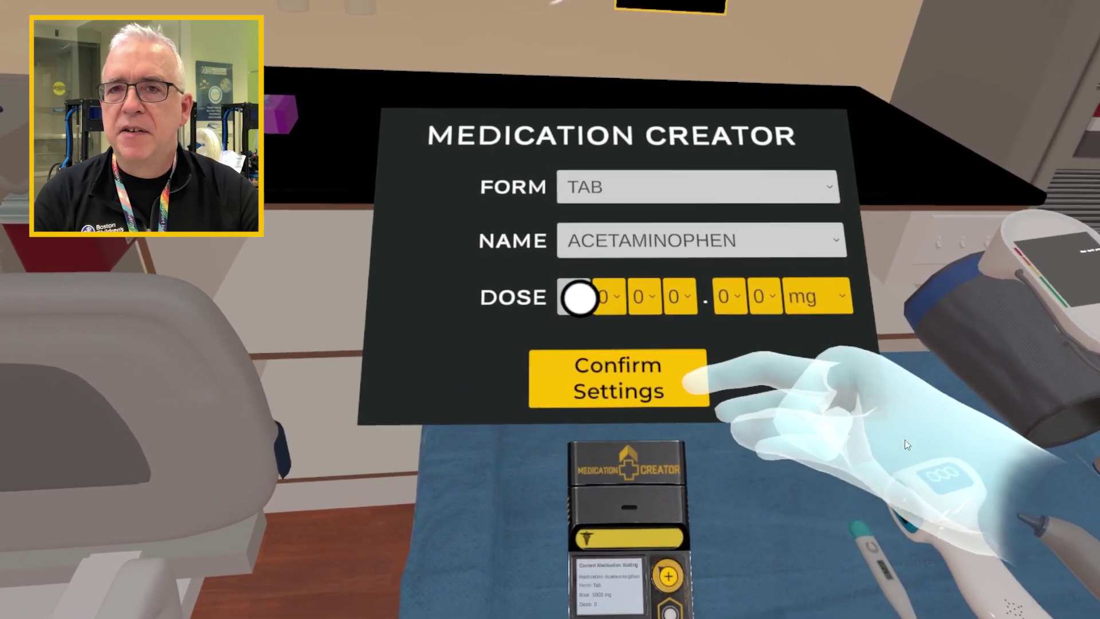
Change the Acetaminophen tablet dose from 1000 mg to 500 mg and confirm.
click(580, 298)
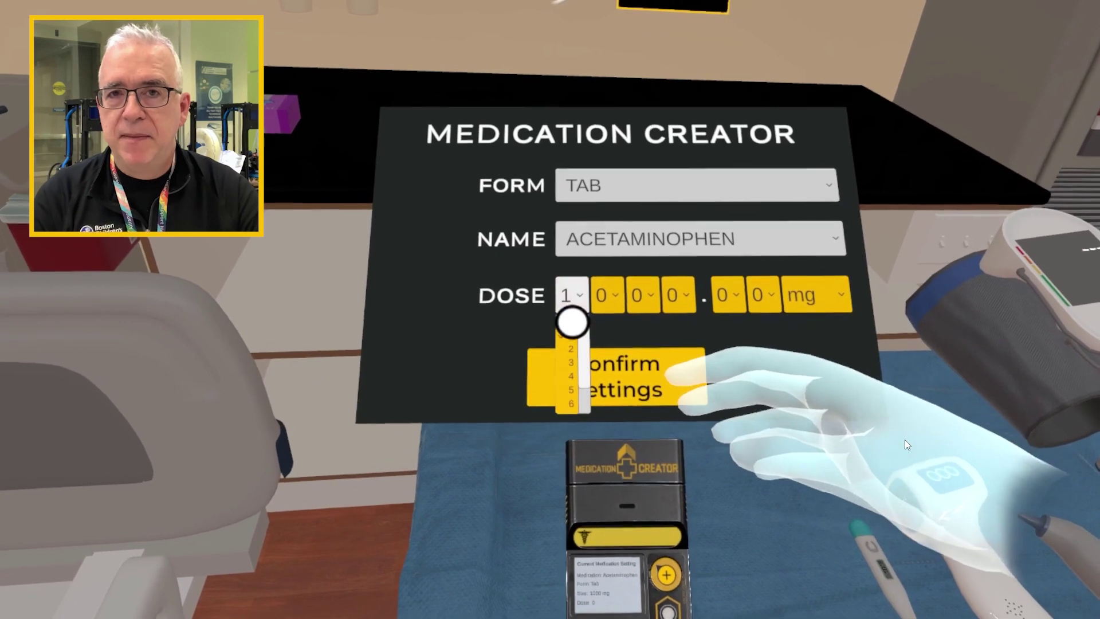
click(570, 312)
click(614, 297)
click(601, 384)
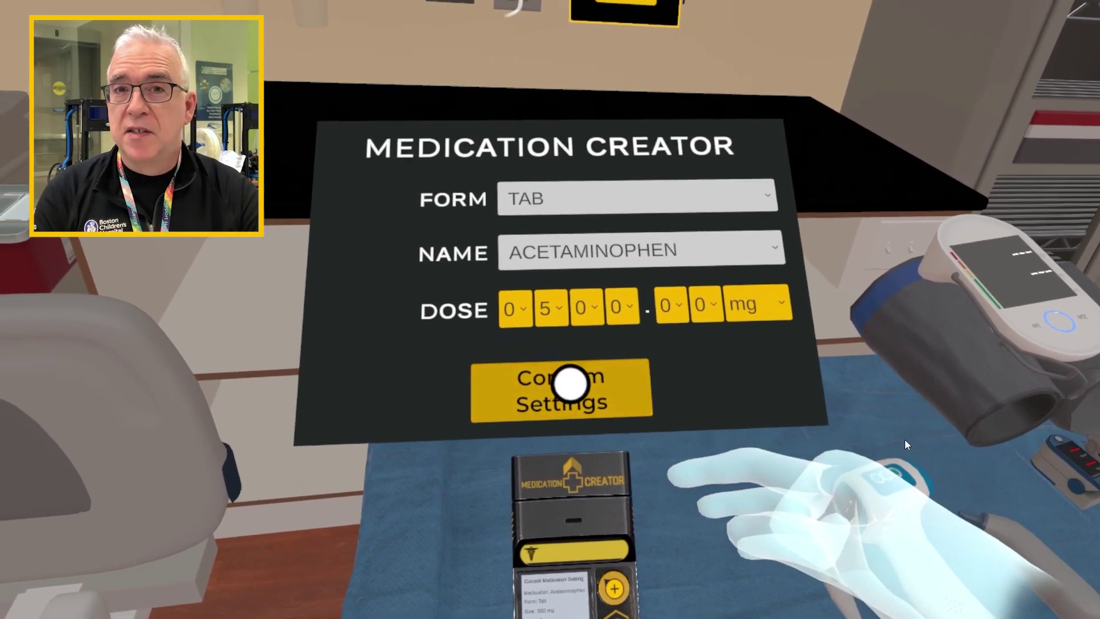
click(532, 393)
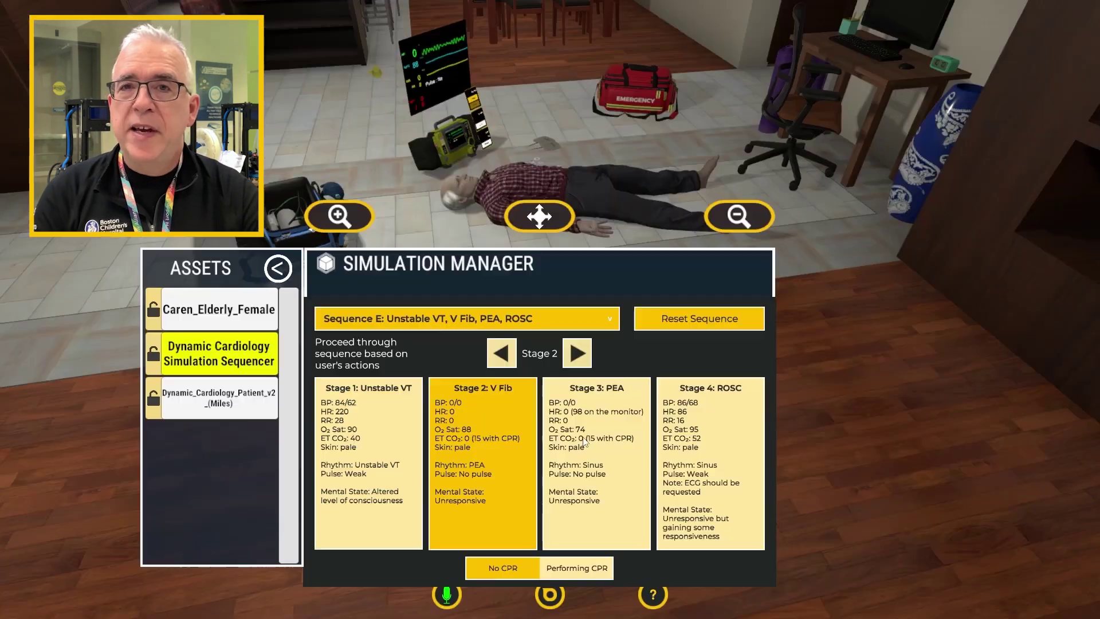
Step the cardiac sequencer to Stage 4 ROSC, then begin the Opiate Reaction Sequence.
click(706, 437)
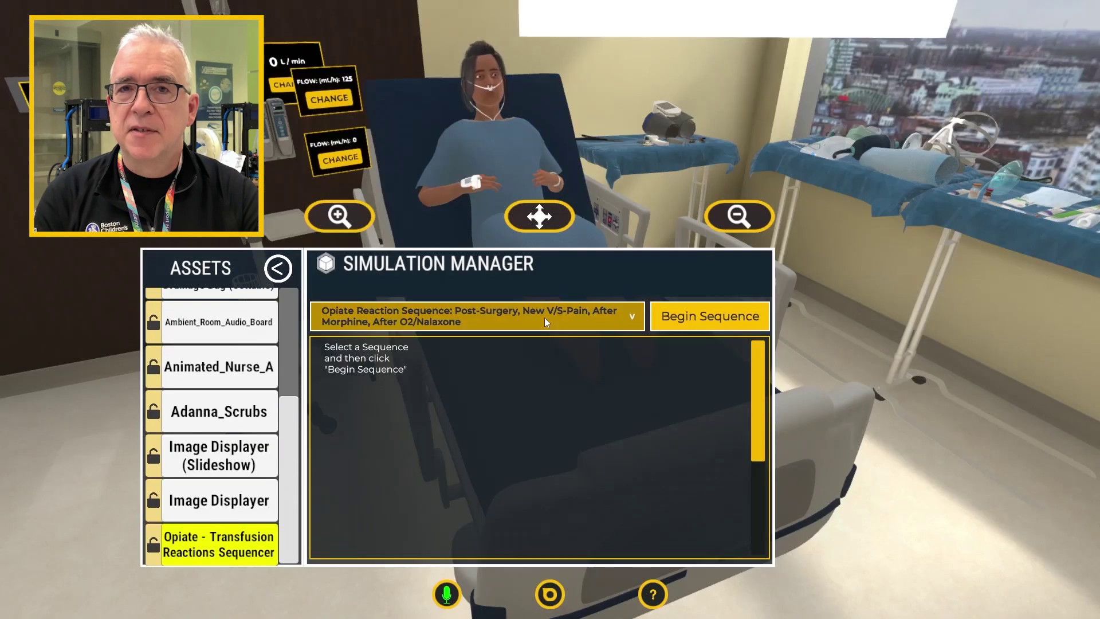
click(544, 317)
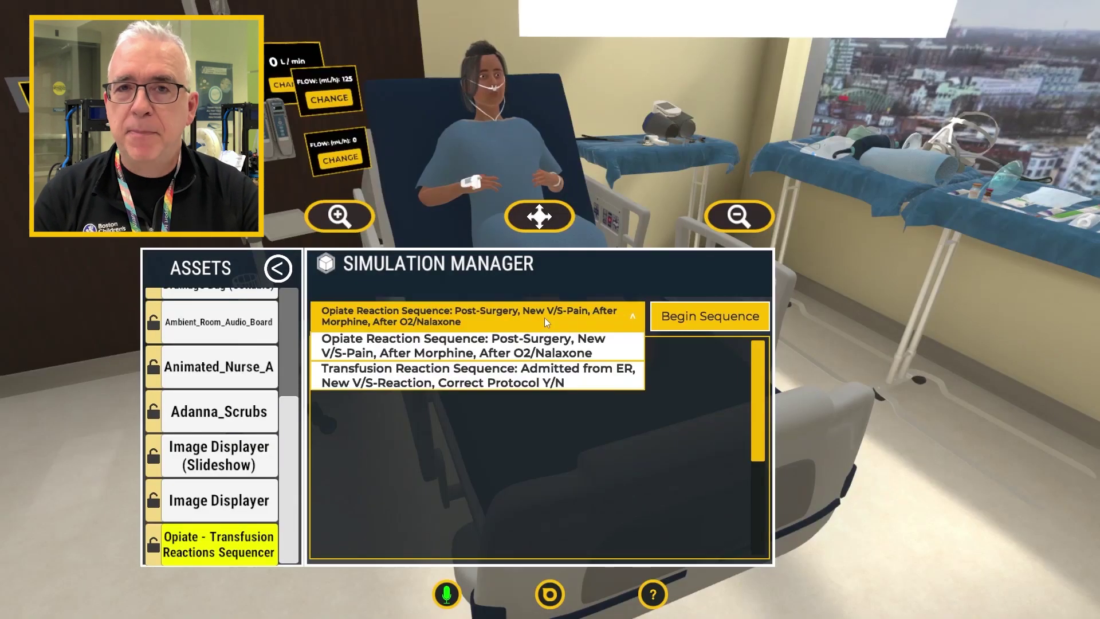
click(524, 344)
click(681, 316)
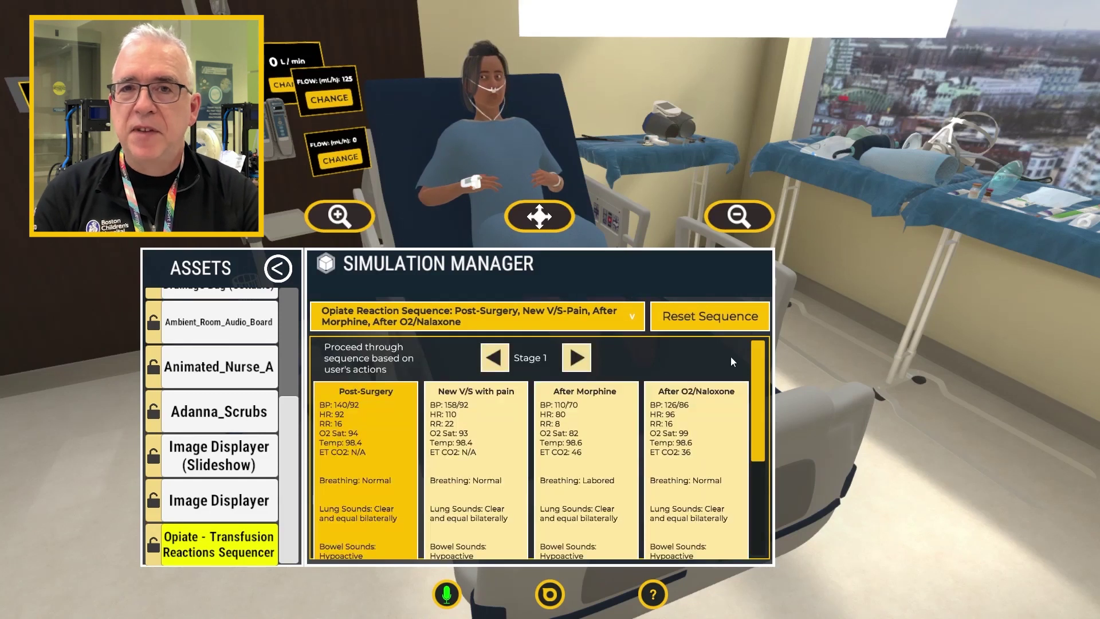
scroll(758, 362, down, 1)
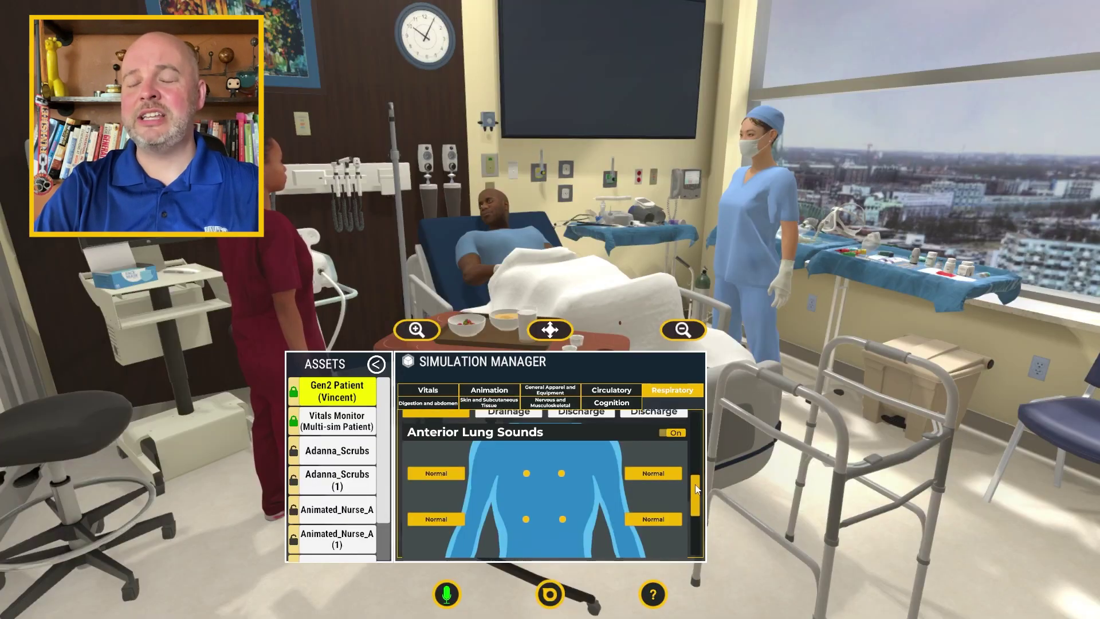
View the Digestion and abdomen findings, then the Skin and Subcutaneous Tissue findings down to edema.
drag(698, 488, 698, 491)
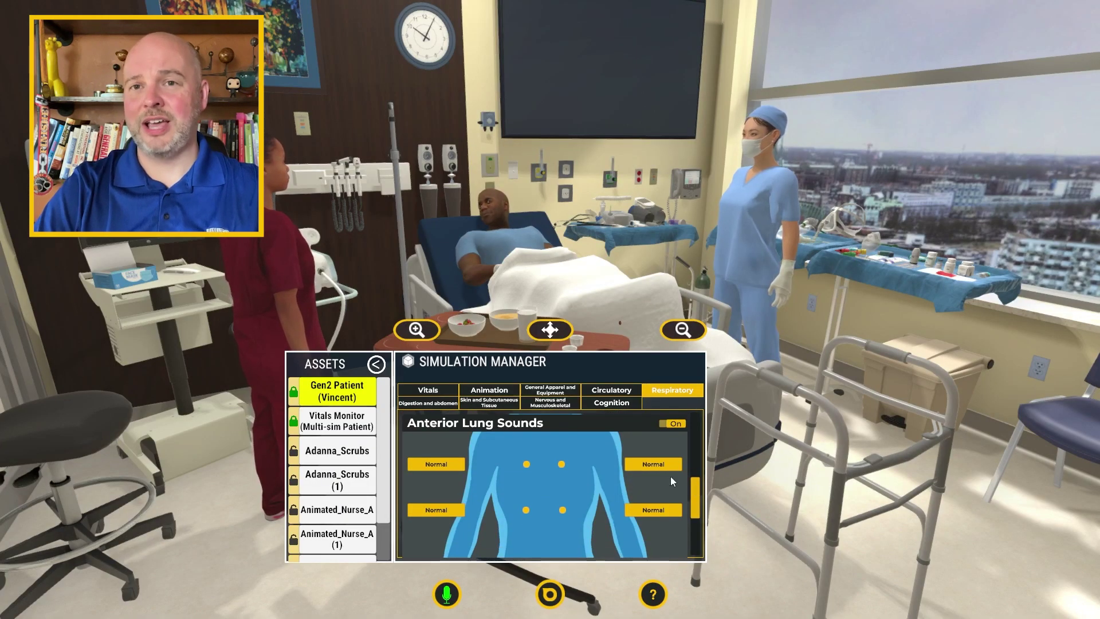
click(441, 404)
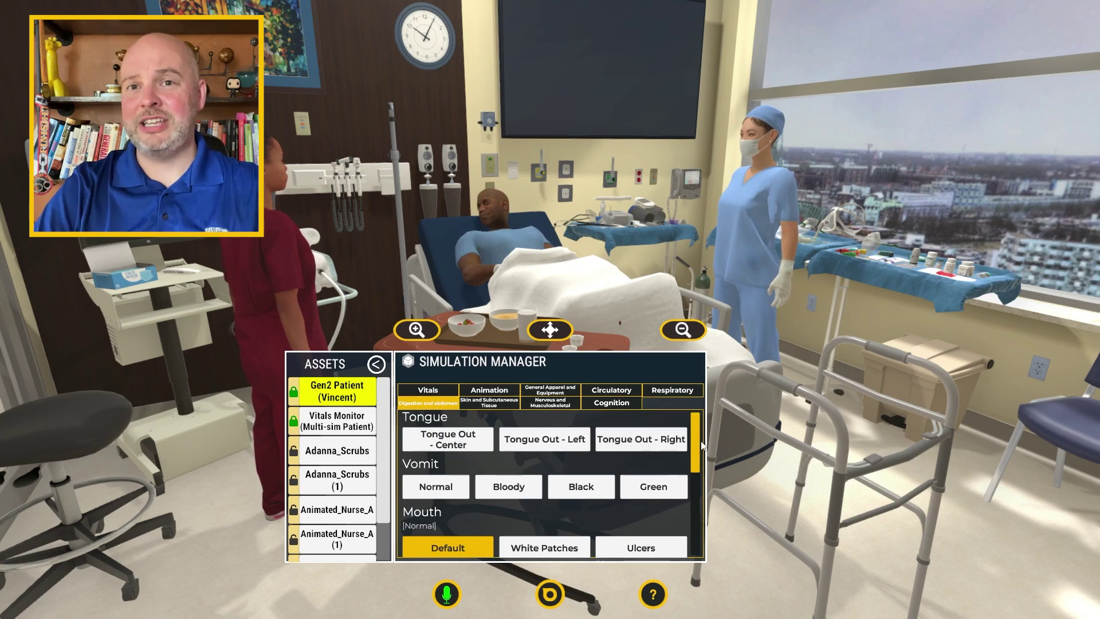
mouse_move(699, 460)
mouse_down()
mouse_move(699, 544)
mouse_move(698, 455)
mouse_up()
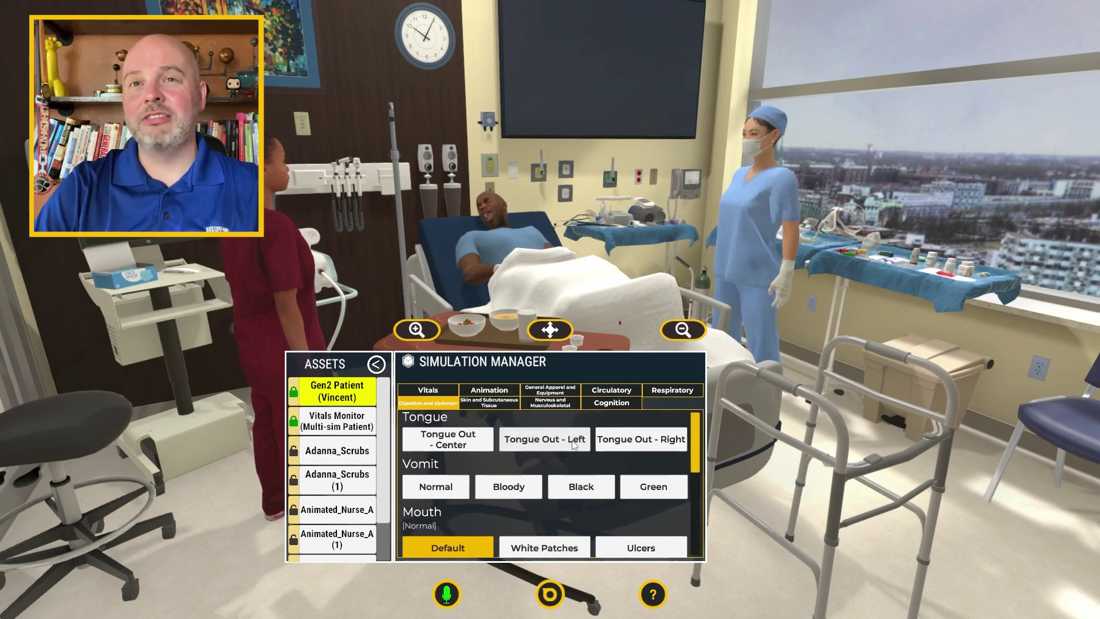
click(509, 403)
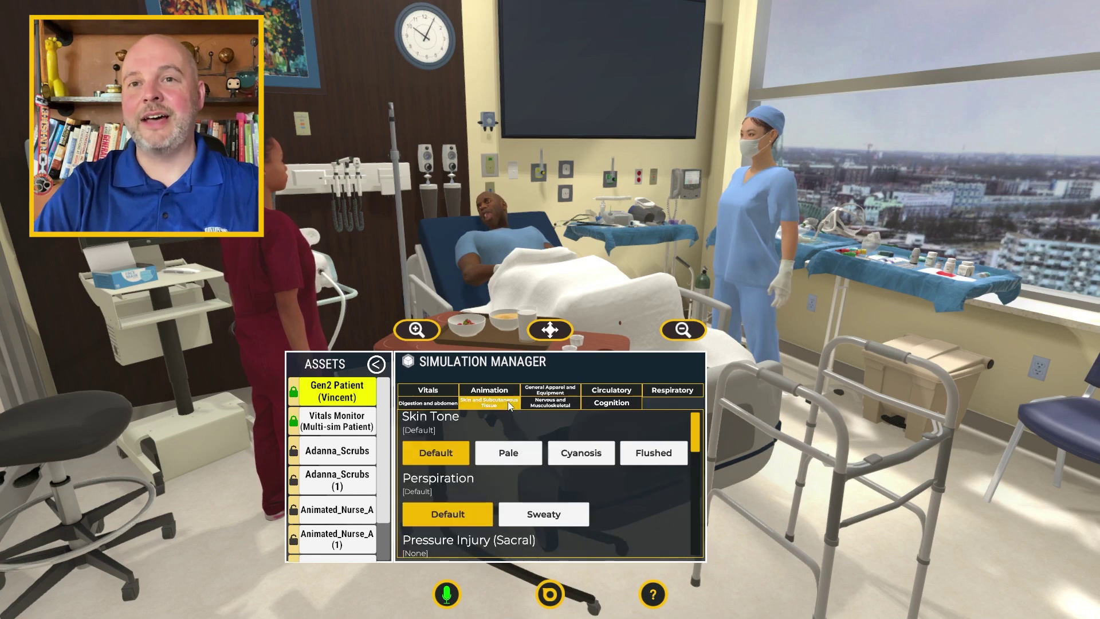
drag(695, 435, 693, 536)
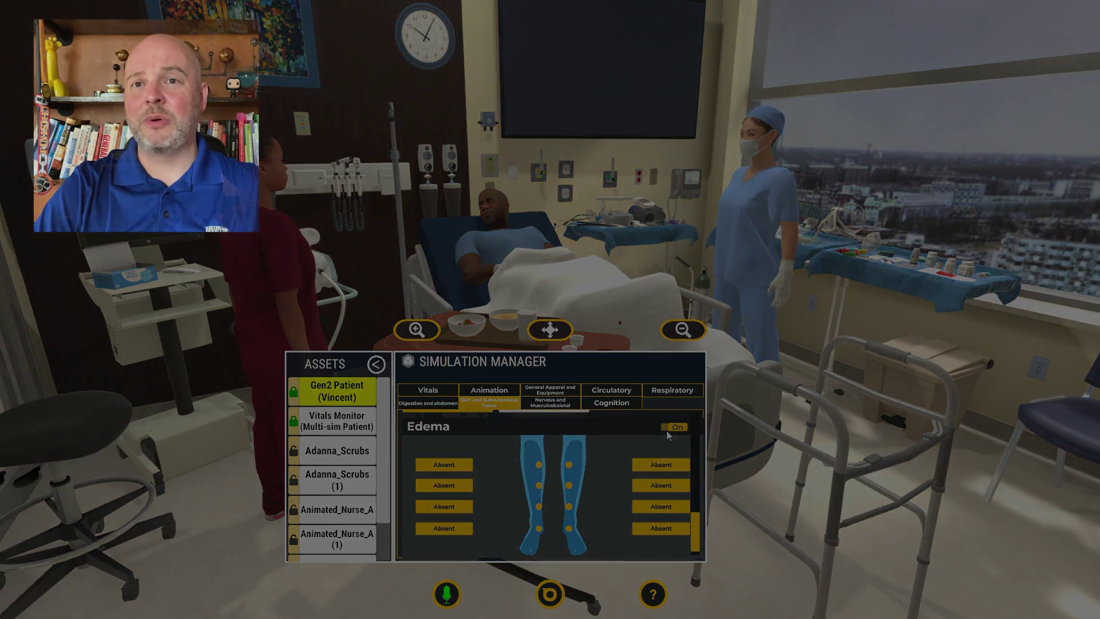